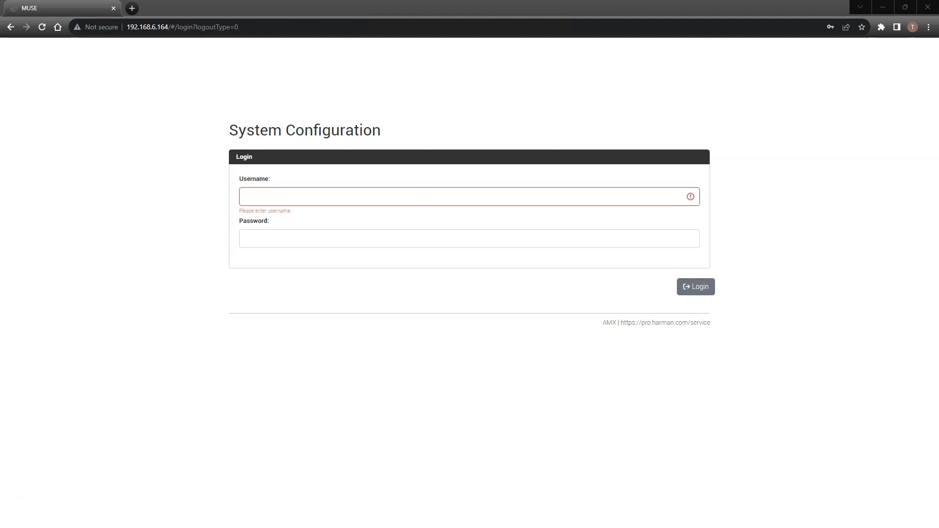
- Log in to the MUSE controller, accepting the last-login notice, and open the system's device list
{"action": "left_click", "coordinate": [705, 288]}
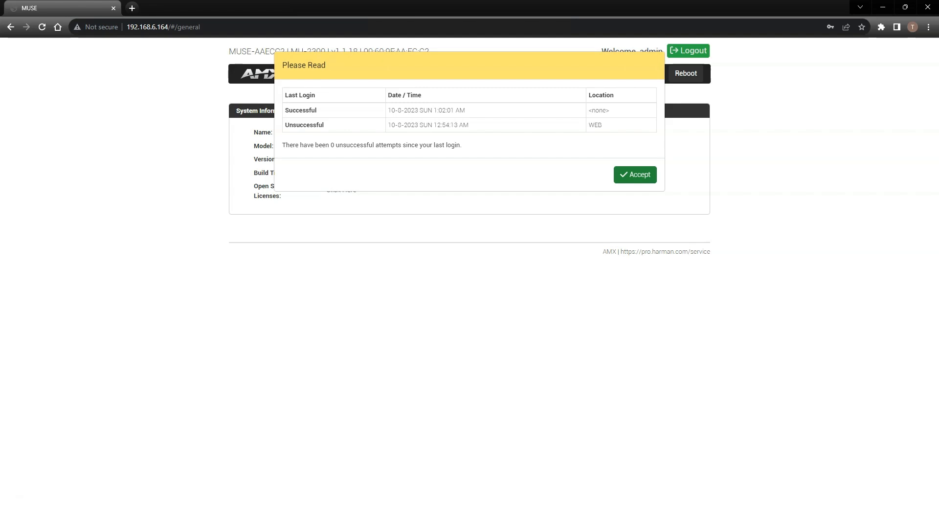
{"action": "left_click", "coordinate": [635, 174]}
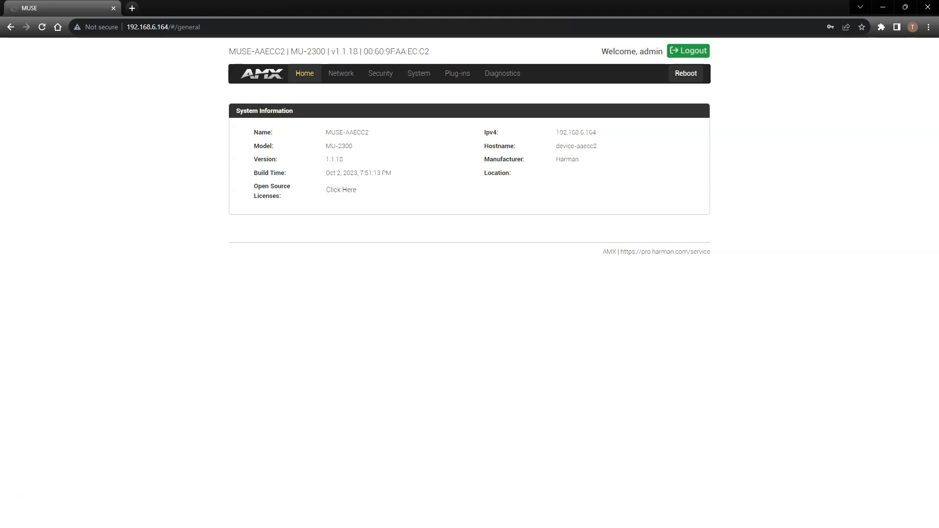
{"action": "left_click", "coordinate": [419, 74]}
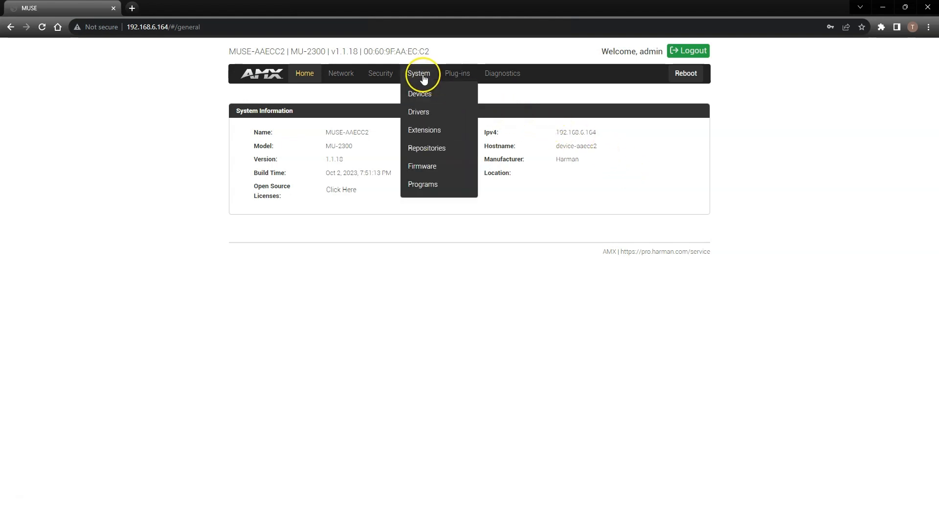
{"action": "left_click", "coordinate": [420, 93]}
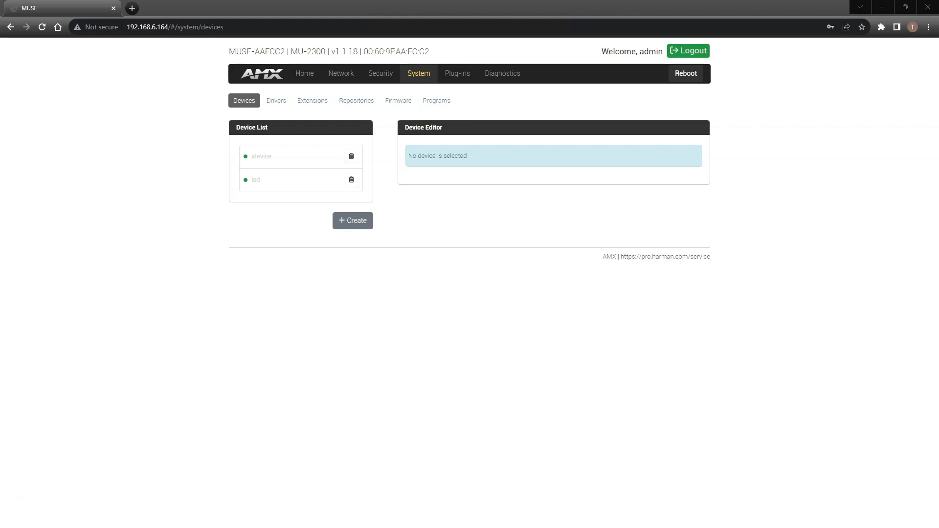
- Check the status of the mojo-icsp extension among the available extensions and return to the device list
{"action": "left_click", "coordinate": [313, 102]}
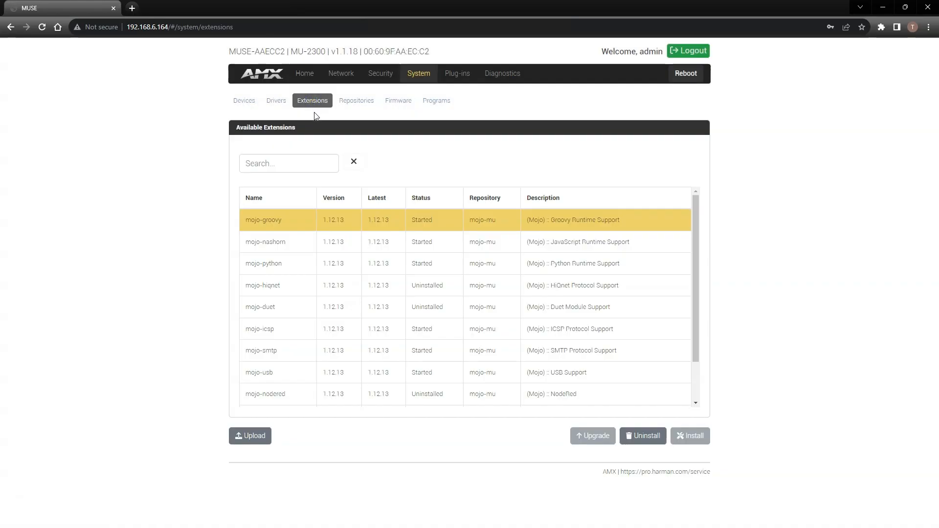
{"action": "left_click", "coordinate": [268, 330]}
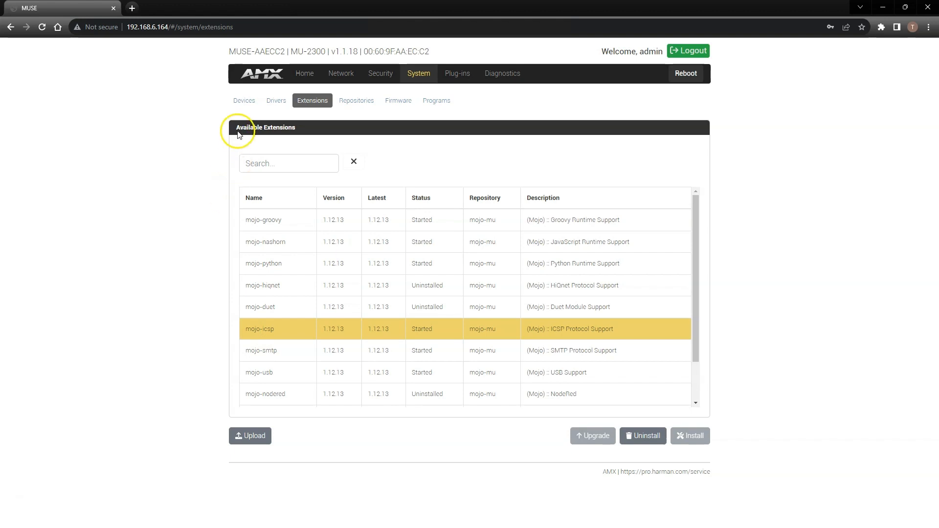
{"action": "left_click", "coordinate": [243, 104]}
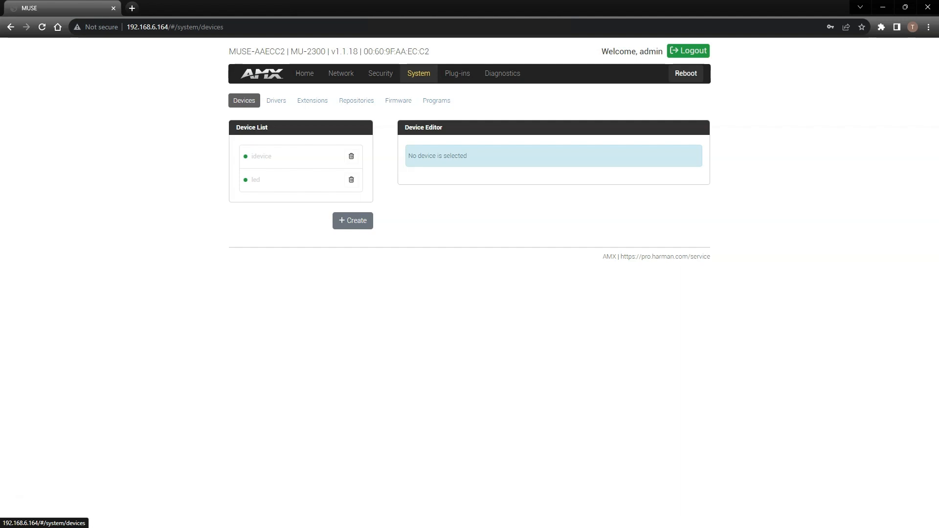
- Start a new device with instance ID "Test Room Varia TP" and the com.amx.thing.icsp driver
{"action": "left_click", "coordinate": [344, 221]}
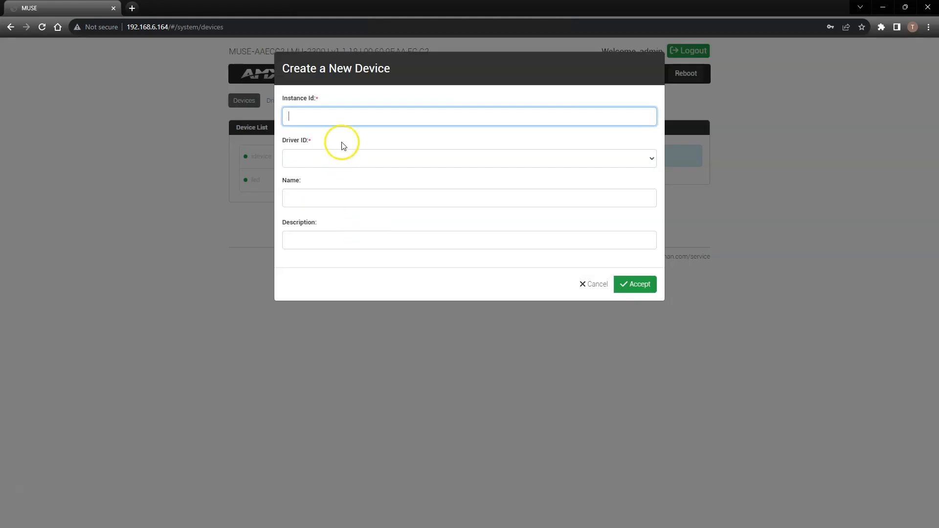
{"action": "left_click", "coordinate": [338, 116]}
{"action": "type", "text": "Test Room Varia TP"}
{"action": "left_click", "coordinate": [360, 161]}
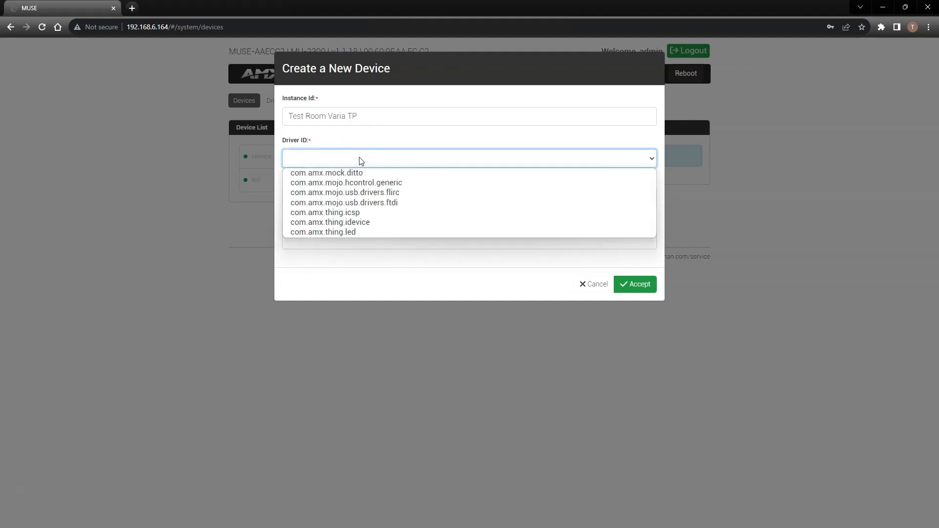
{"action": "left_click", "coordinate": [349, 213]}
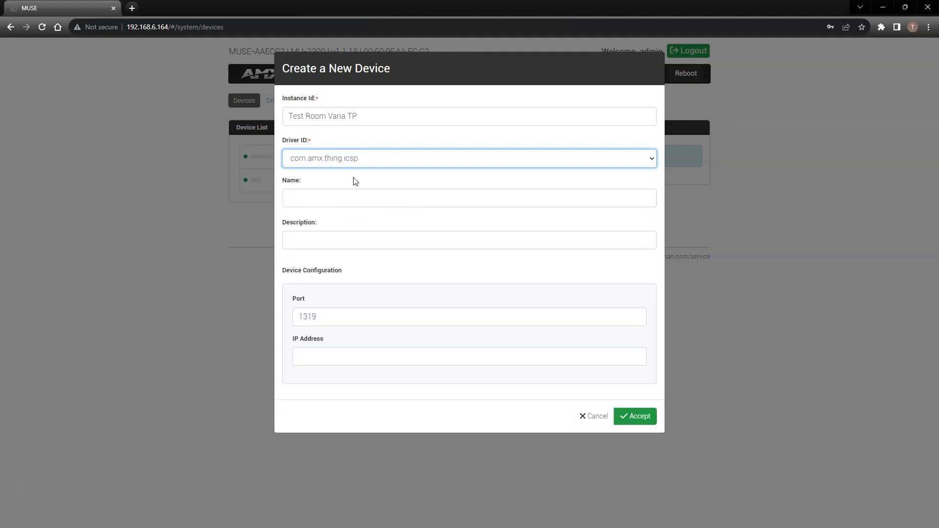
- Name the new device "Varia SL50" and give it the description "Touch Panel"
{"action": "left_click", "coordinate": [348, 195]}
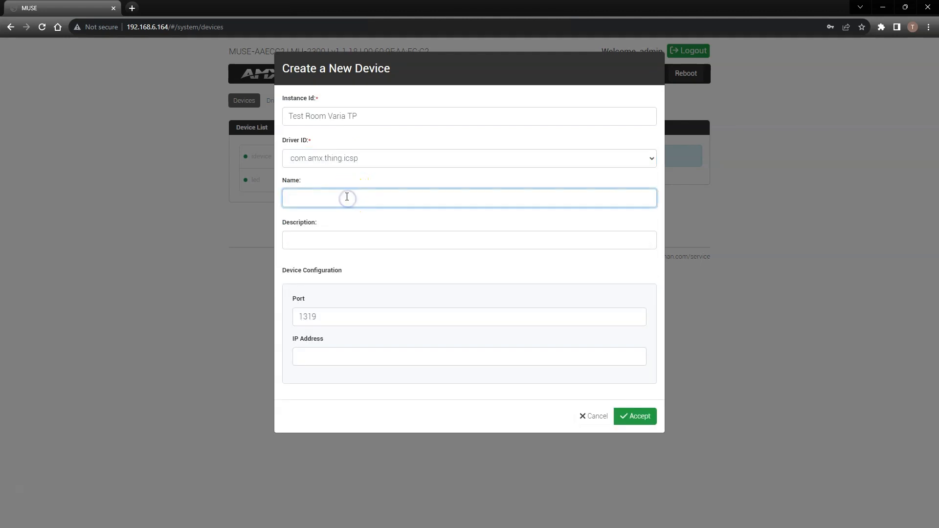
{"action": "type", "text": "Varia SL50"}
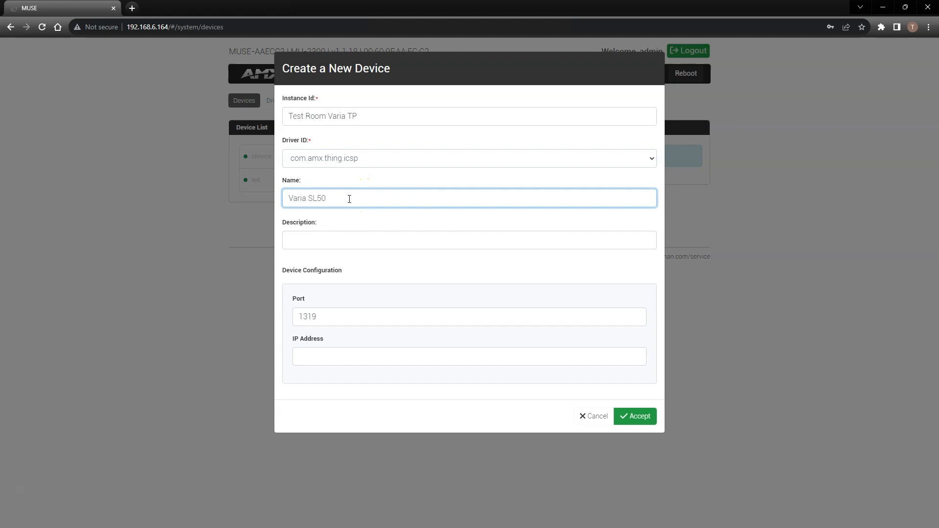
{"action": "left_click", "coordinate": [332, 239]}
{"action": "type", "text": "T"}
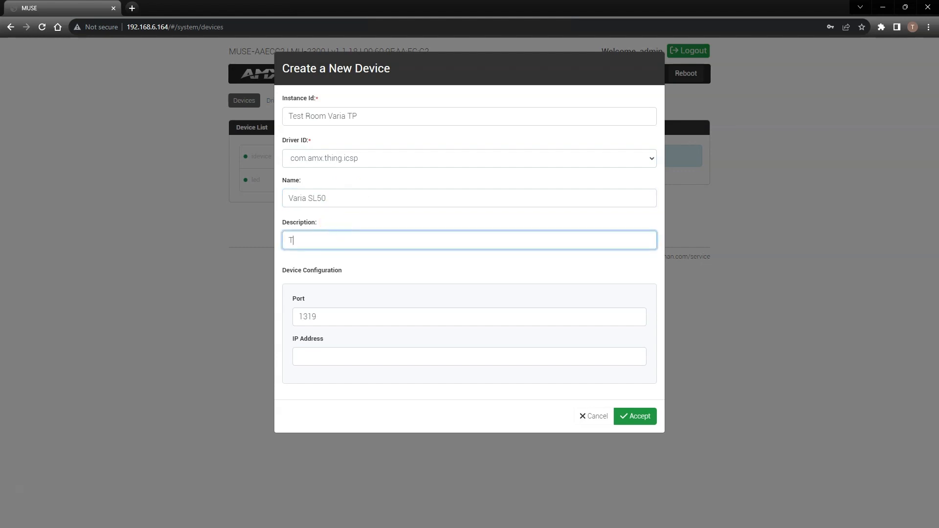
{"action": "type", "text": "ouch Panel"}
- Set the new device's IP address to 192.168.6.162 and save the device
{"action": "left_click", "coordinate": [327, 357]}
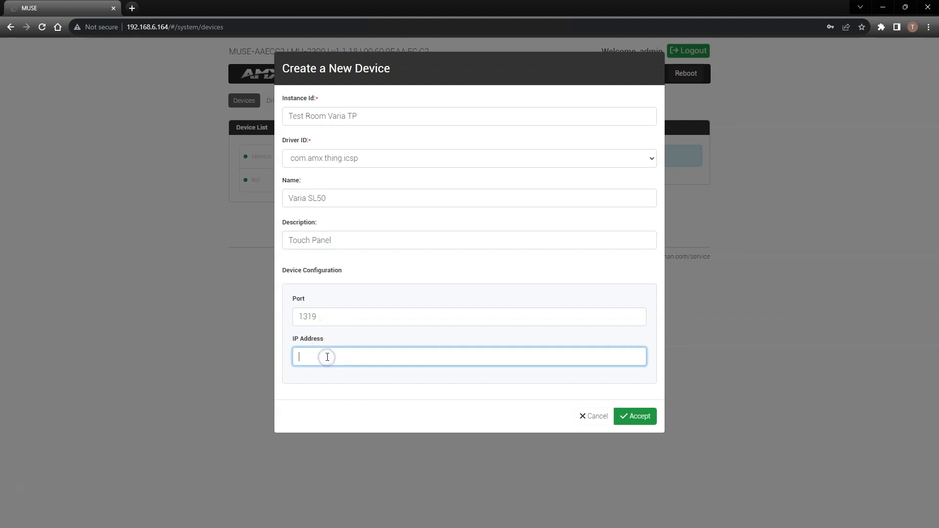
{"action": "type", "text": "192.168.6.162"}
{"action": "left_click", "coordinate": [364, 356]}
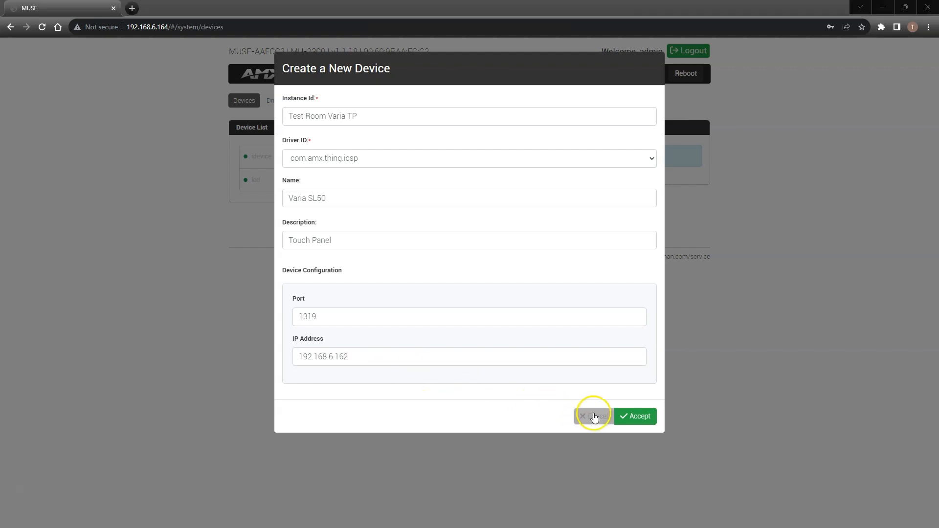
{"action": "left_click", "coordinate": [635, 417]}
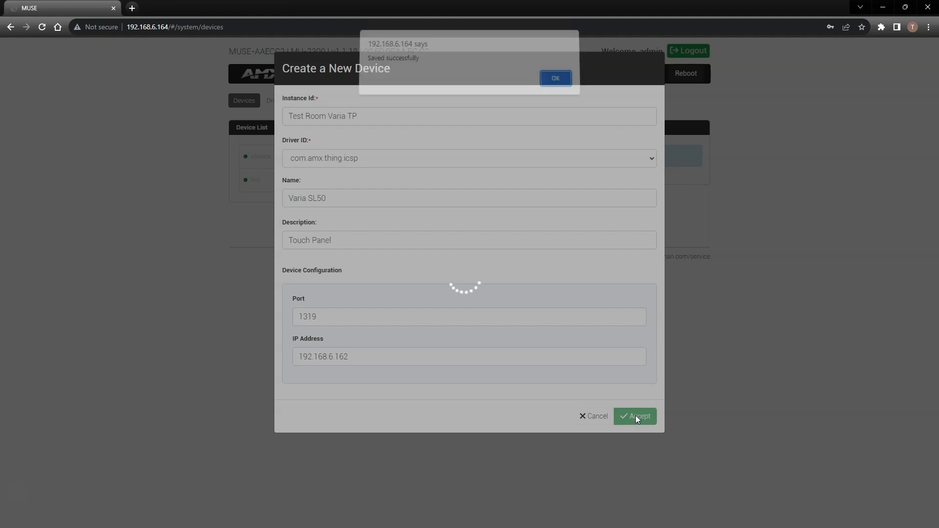
{"action": "left_click", "coordinate": [552, 82]}
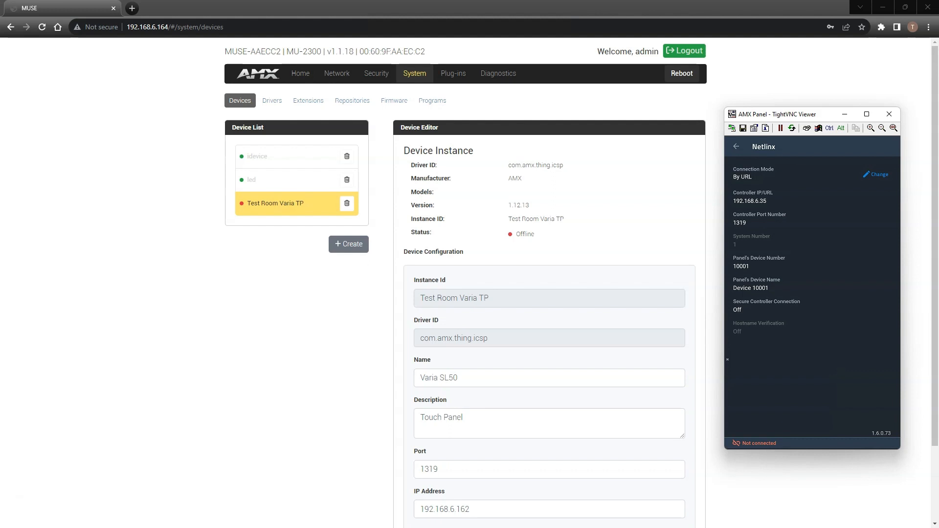
- Switch to the touch panel's TightVNC window and set its controller connection mode to Listen, testing the connection before saving
{"action": "left_click", "coordinate": [877, 175]}
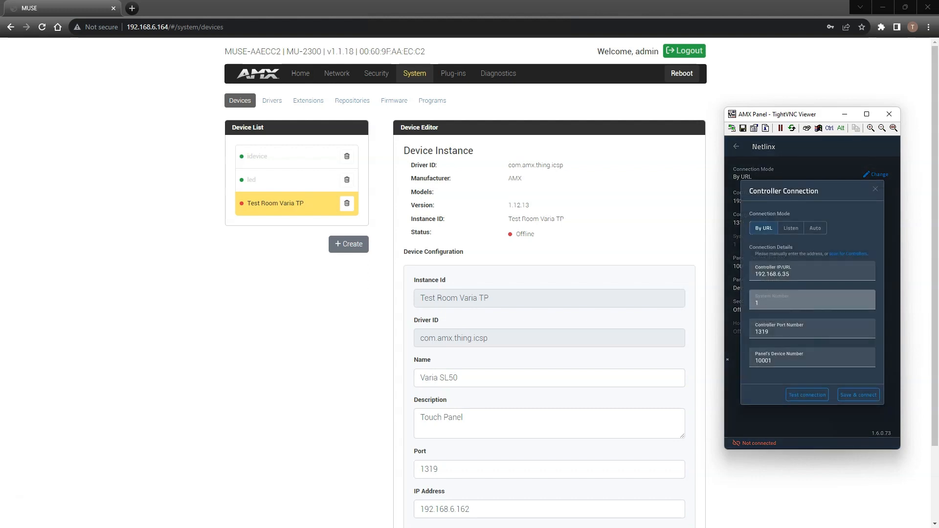
{"action": "left_click", "coordinate": [790, 228]}
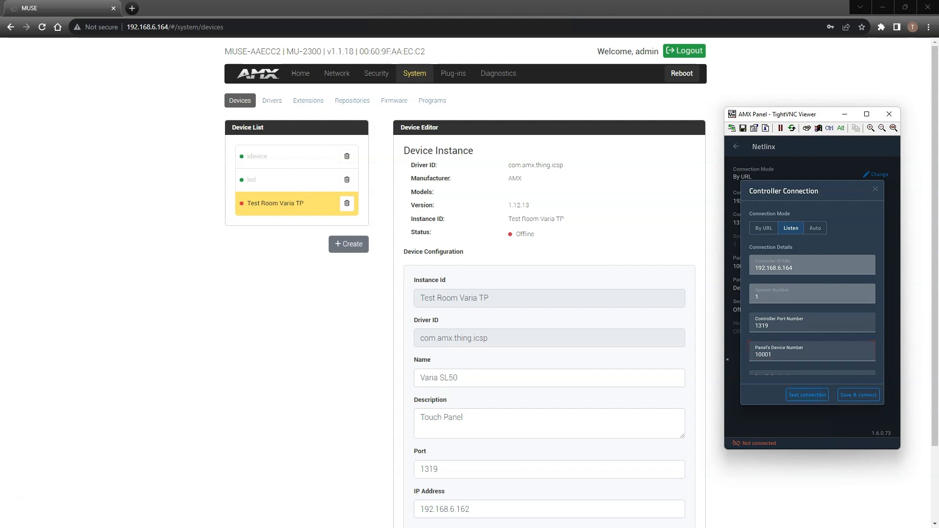
{"action": "left_click", "coordinate": [807, 394]}
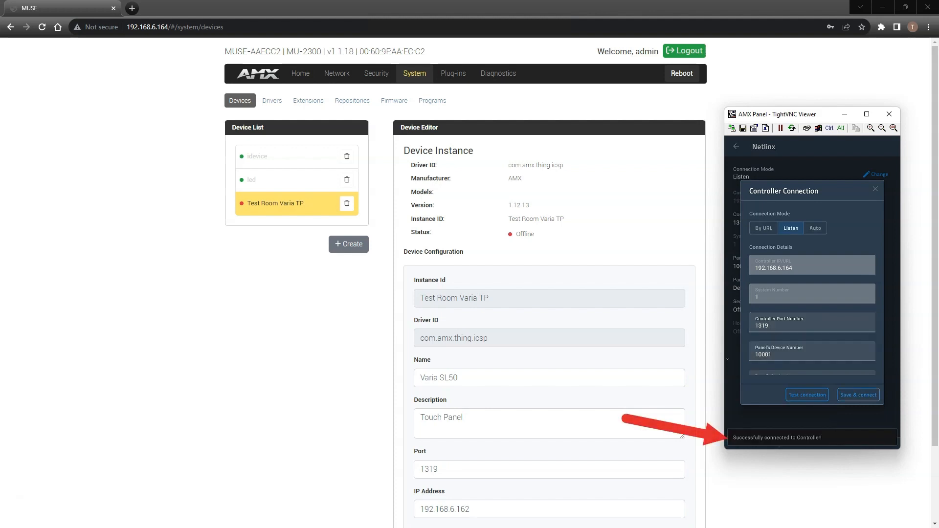
{"action": "left_click", "coordinate": [858, 395]}
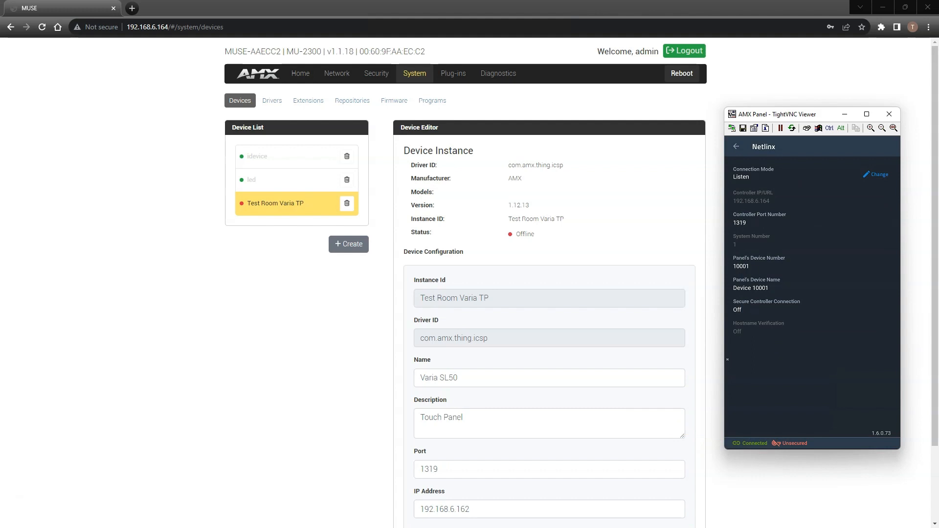
- Leave the panel settings for its control page, and refresh the MUSE device list in the browser
{"action": "left_click", "coordinate": [736, 147]}
{"action": "left_click", "coordinate": [736, 147]}
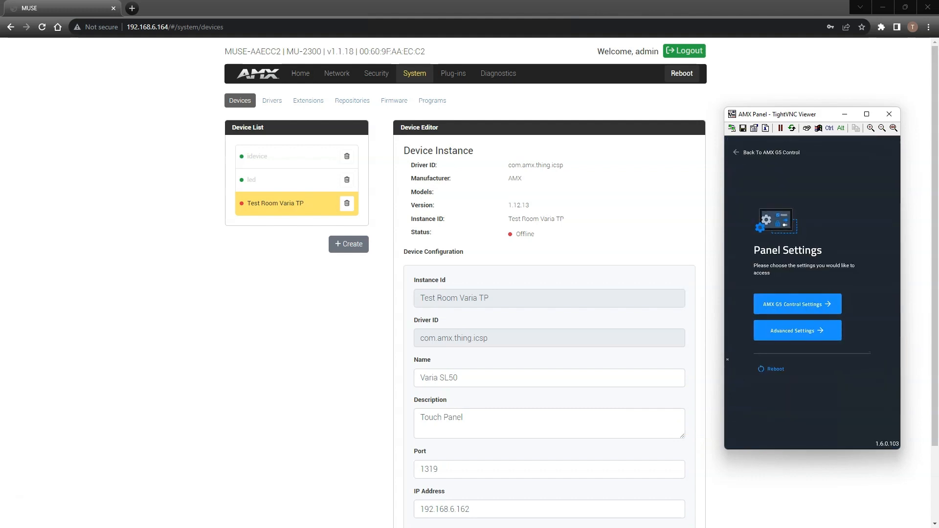
{"action": "left_click", "coordinate": [736, 152]}
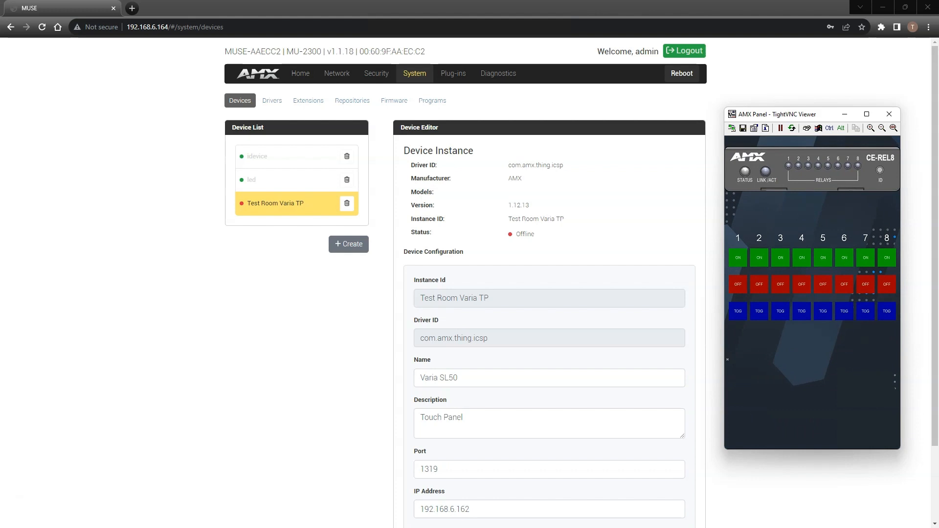
{"action": "left_click", "coordinate": [715, 359]}
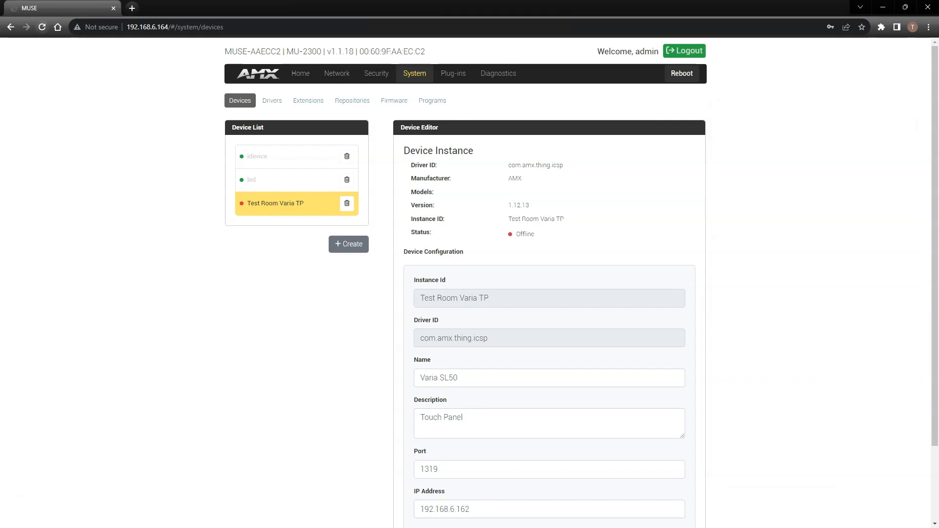
{"action": "left_click", "coordinate": [42, 26]}
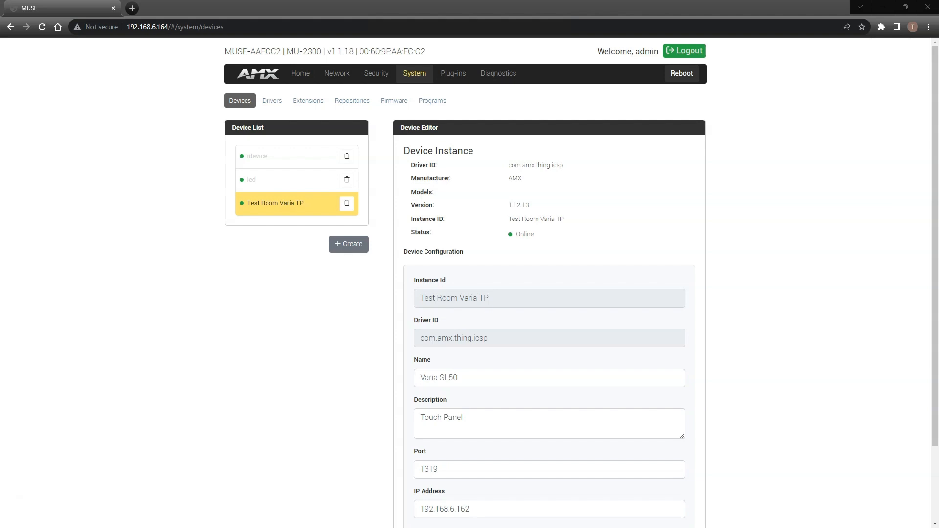
- In the PuTTY session to 192.168.6.171, run "set connection" and choose the TCP/URL mode
{"action": "left_click_drag", "start_coordinate": [0, 263], "coordinate": [196, 264]}
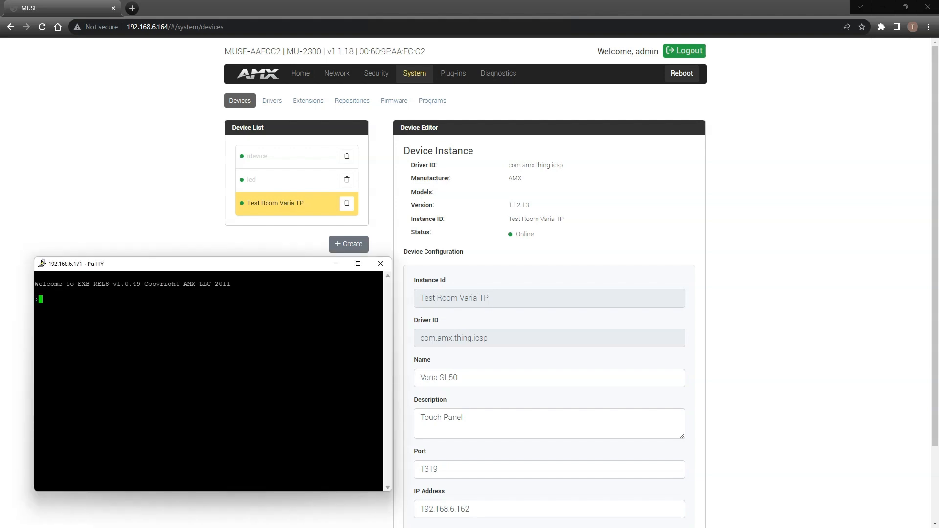
{"action": "type", "text": "set connection"}
{"action": "key", "text": "Return"}
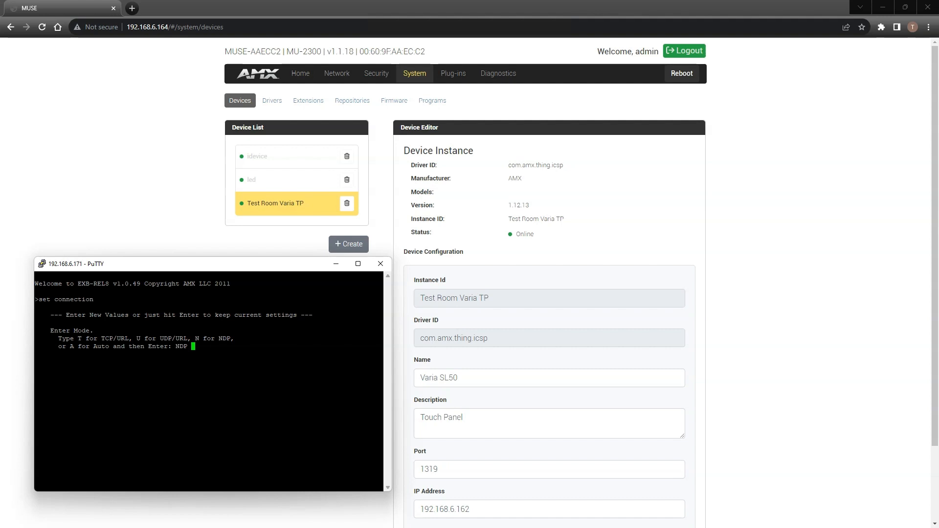
{"action": "type", "text": "t"}
{"action": "key", "text": "Return"}
- Set the master IP to 192.168.6.164 with port 1319, keep the current master user and password, and confirm the settings
{"action": "type", "text": "192.168.6.164"}
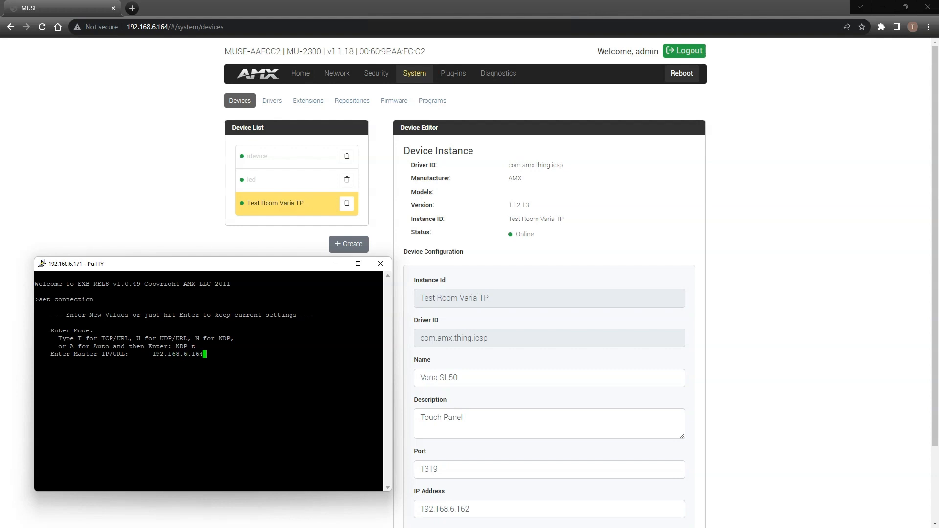
{"action": "key", "text": "Return"}
{"action": "key", "text": "Return"}
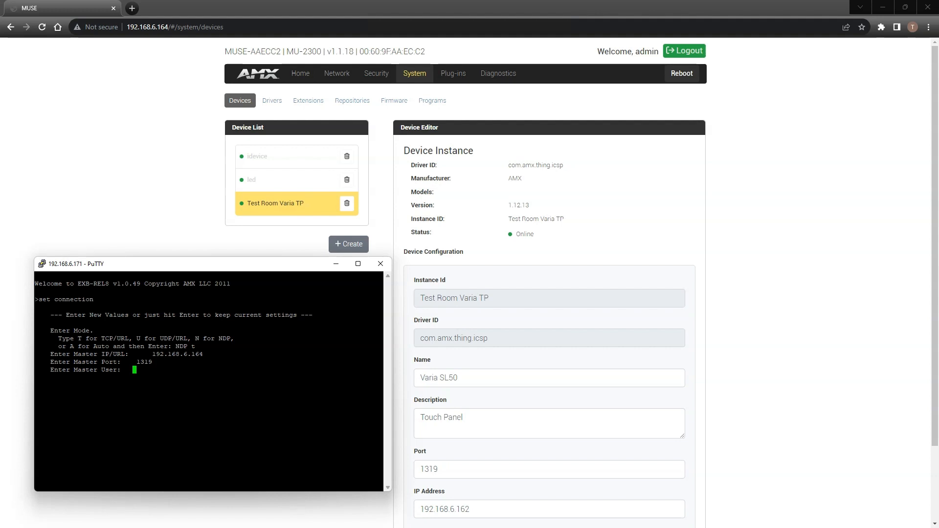
{"action": "key", "text": "Return"}
{"action": "key", "text": "Return"}
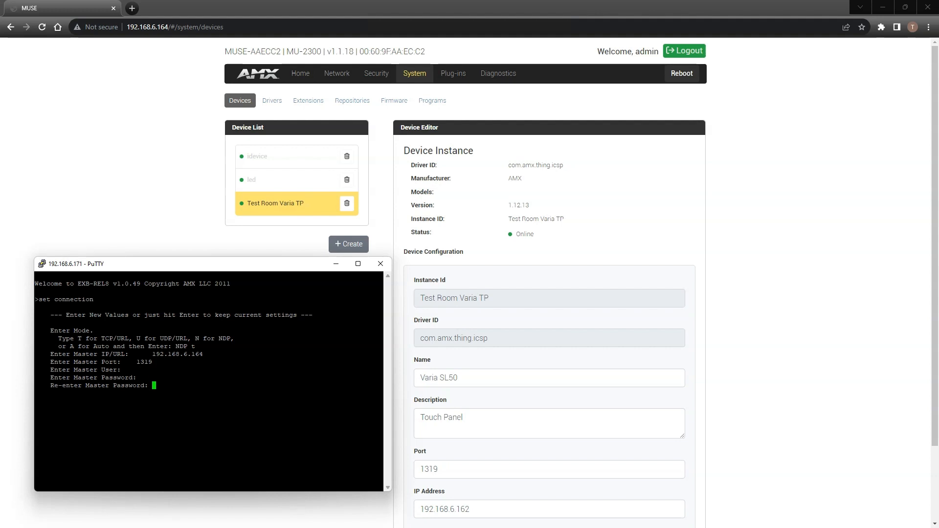
{"action": "key", "text": "Return"}
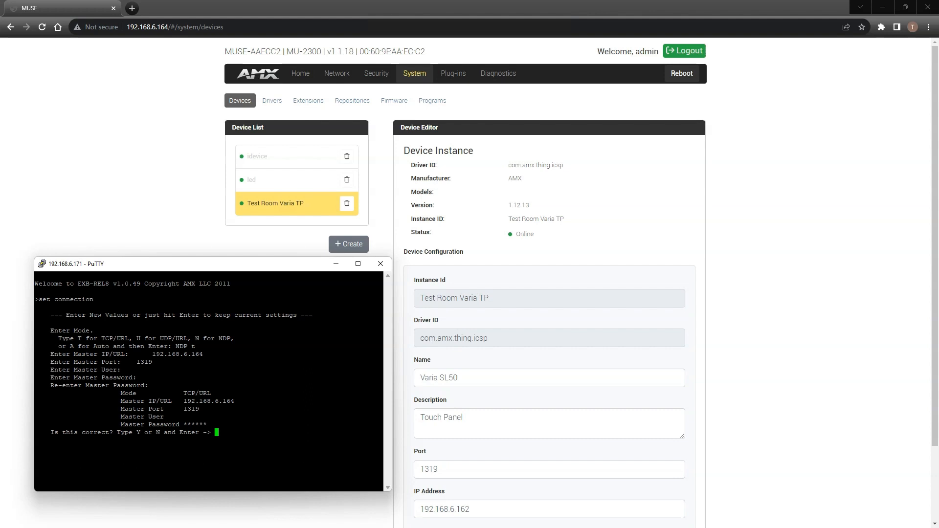
{"action": "type", "text": "y"}
{"action": "key", "text": "Return"}
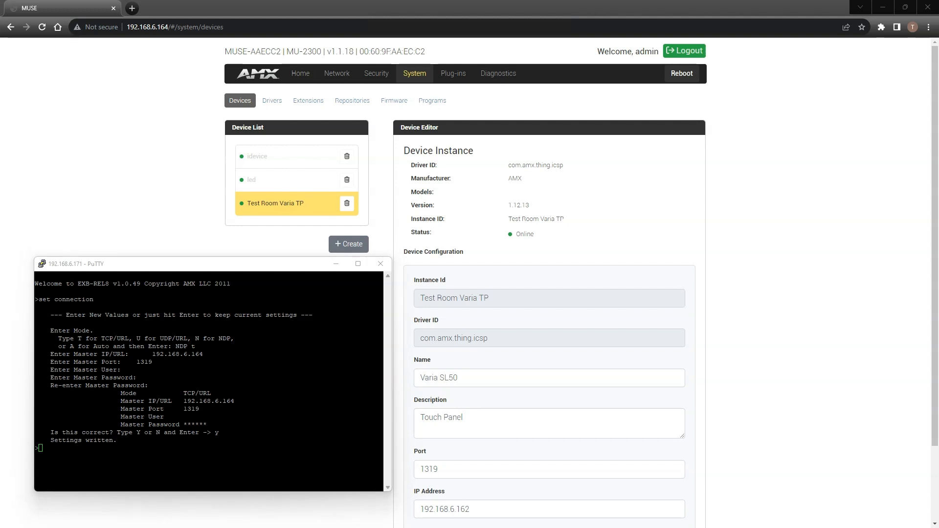
- Switch to the MUSE page in the browser and refresh it to check the device list for the relay box
{"action": "key", "text": "alt+Tab"}
{"action": "left_click", "coordinate": [42, 27]}
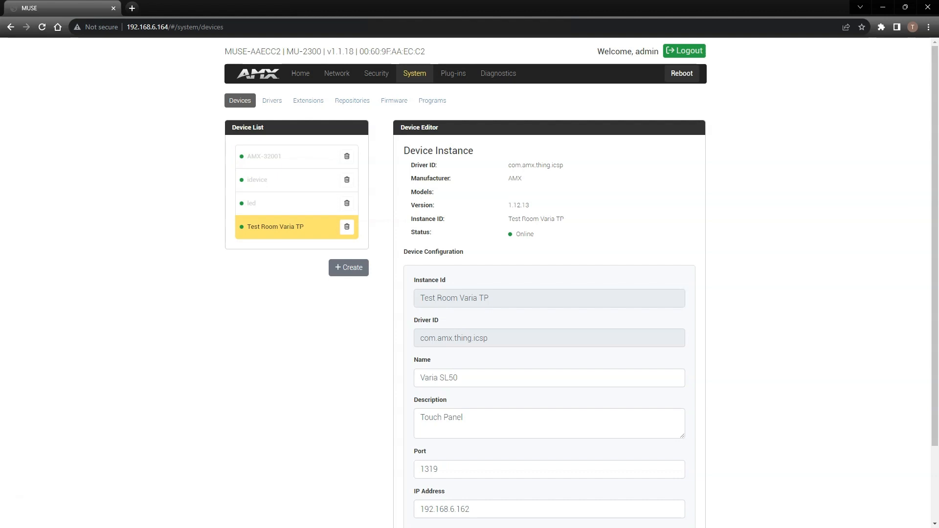
- Return to the PuTTY session and set the relay box's device number to 6001 with "set device 6001"
{"action": "key", "text": "alt+Tab"}
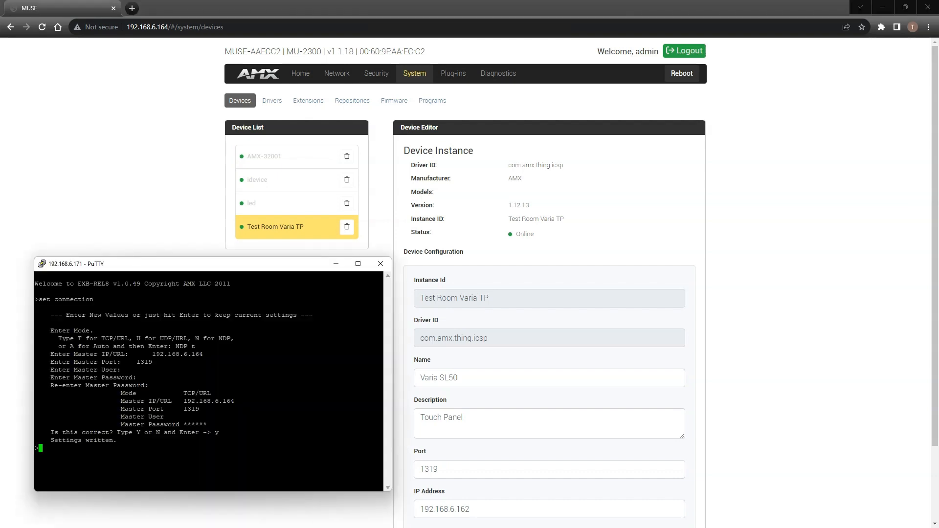
{"action": "type", "text": "set device 6001"}
{"action": "key", "text": "Return"}
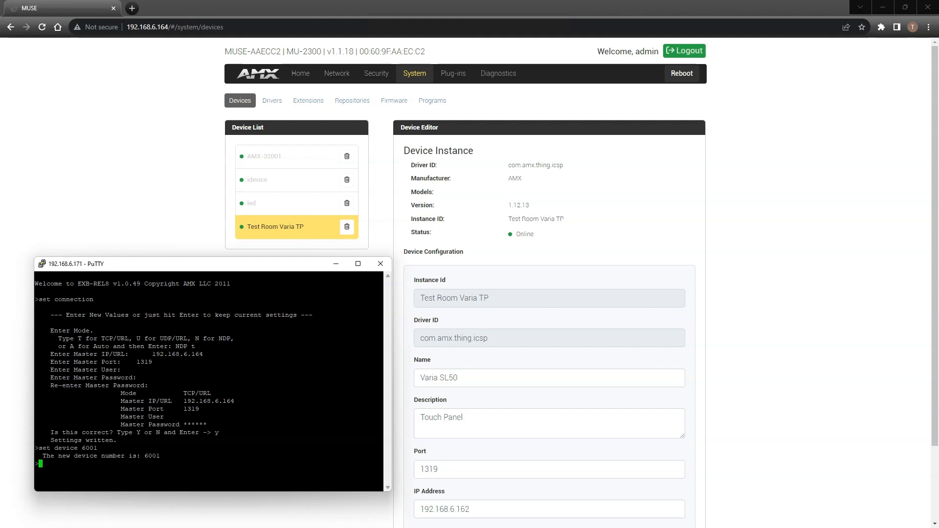
- Switch to the MUSE page in the browser, refresh the device list and reboot the controller
{"action": "key", "text": "alt+Tab"}
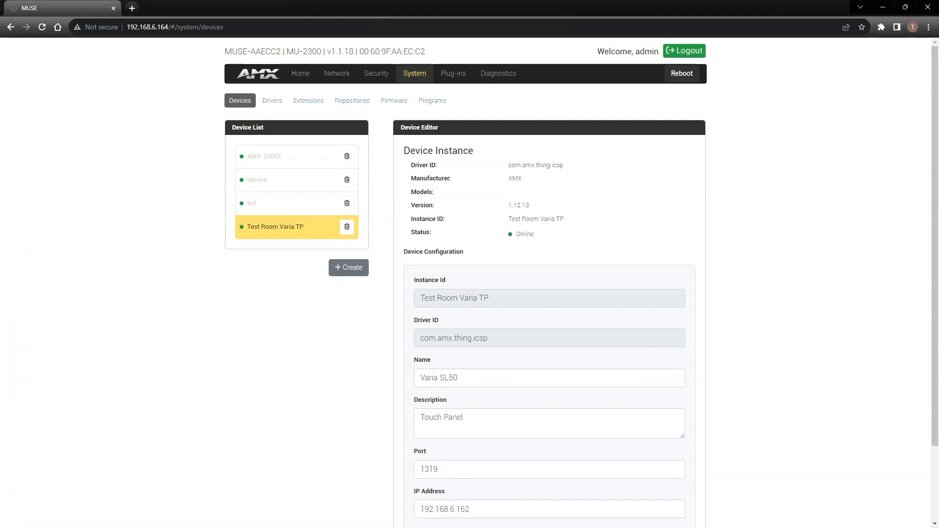
{"action": "left_click", "coordinate": [42, 28]}
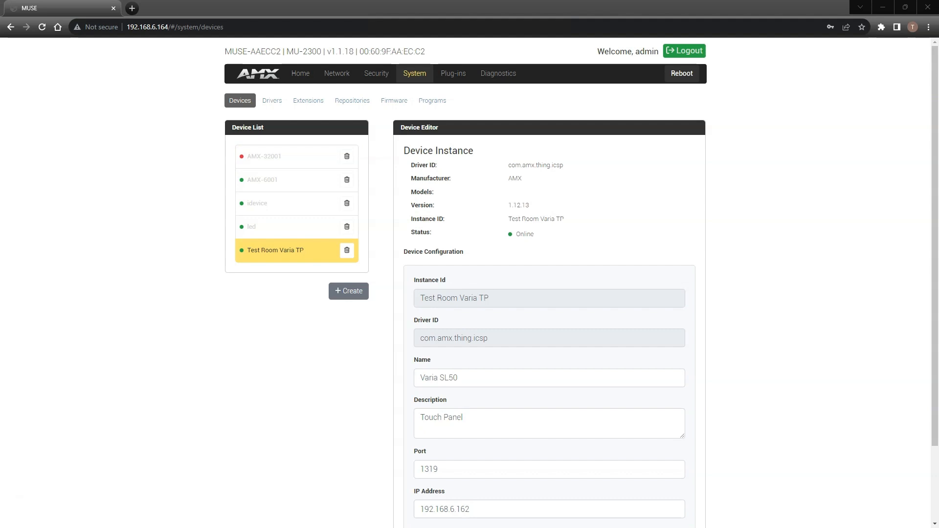
{"action": "left_click", "coordinate": [682, 74]}
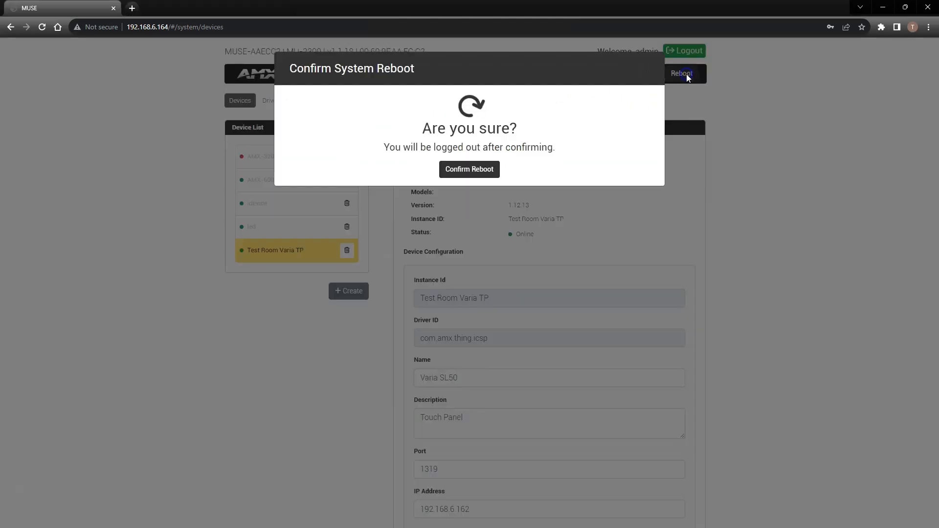
{"action": "left_click", "coordinate": [469, 169]}
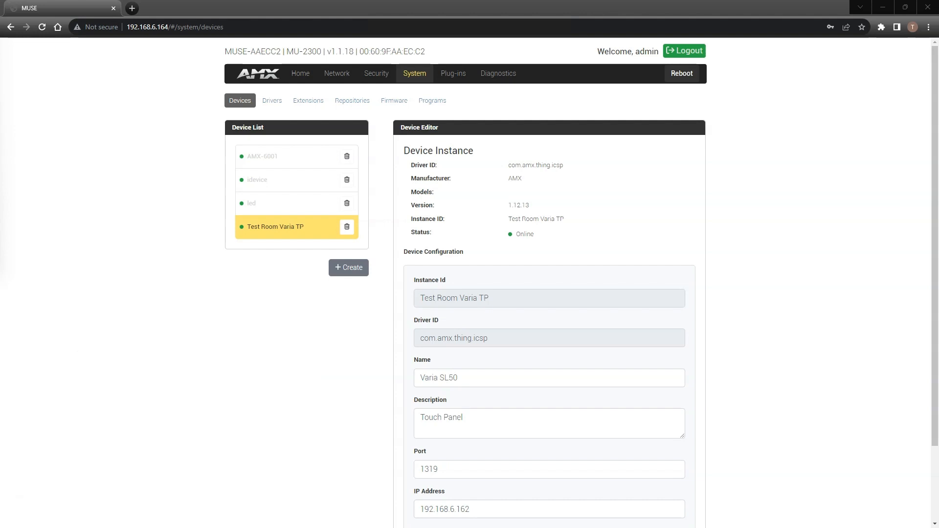
- Start creating a device with instance ID "Test Room CE-REL8" and driver ID com.amx.mojo.hcontrol.generic
{"action": "left_click", "coordinate": [349, 267]}
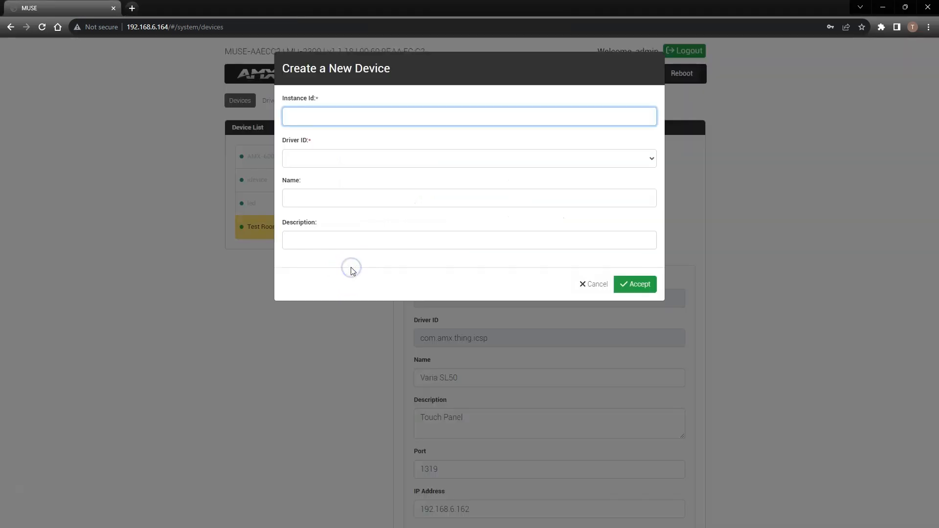
{"action": "left_click", "coordinate": [336, 120]}
{"action": "type", "text": "Test Room CE-REL8"}
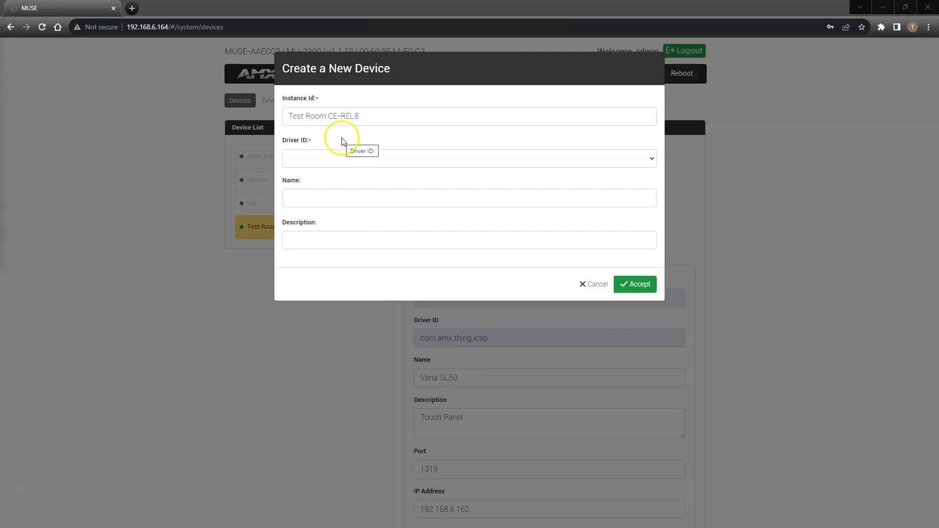
{"action": "left_click", "coordinate": [342, 157]}
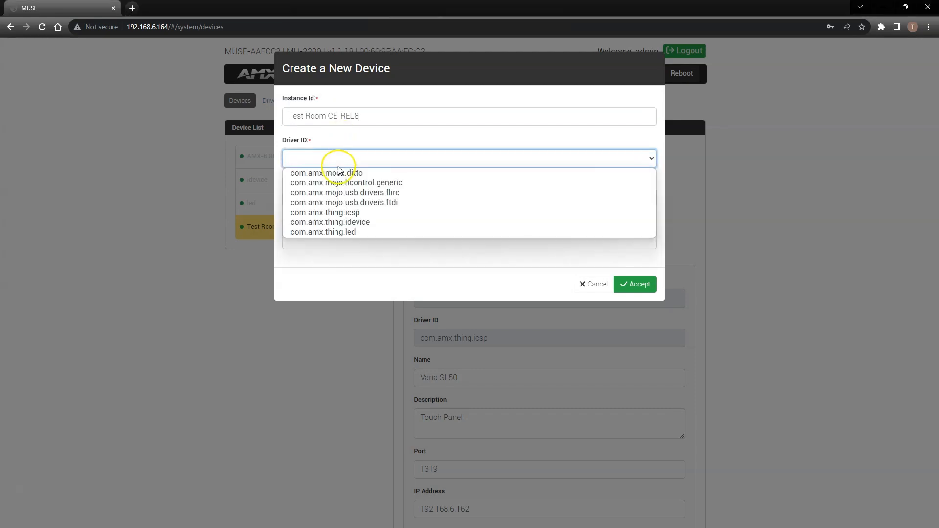
{"action": "left_click", "coordinate": [341, 183]}
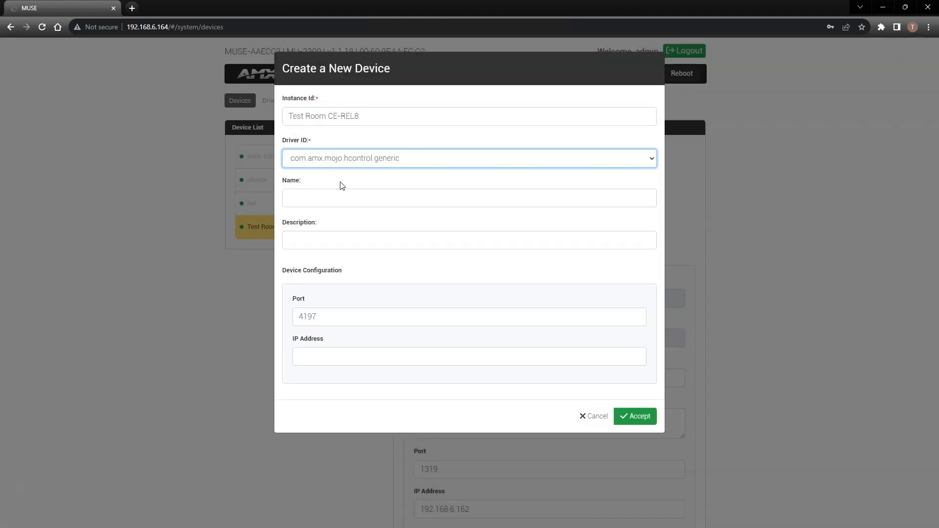
- Name the new device "CE-REL8" and give it the description "Relay Extender Box"
{"action": "left_click", "coordinate": [338, 198]}
{"action": "type", "text": "CE-REL8"}
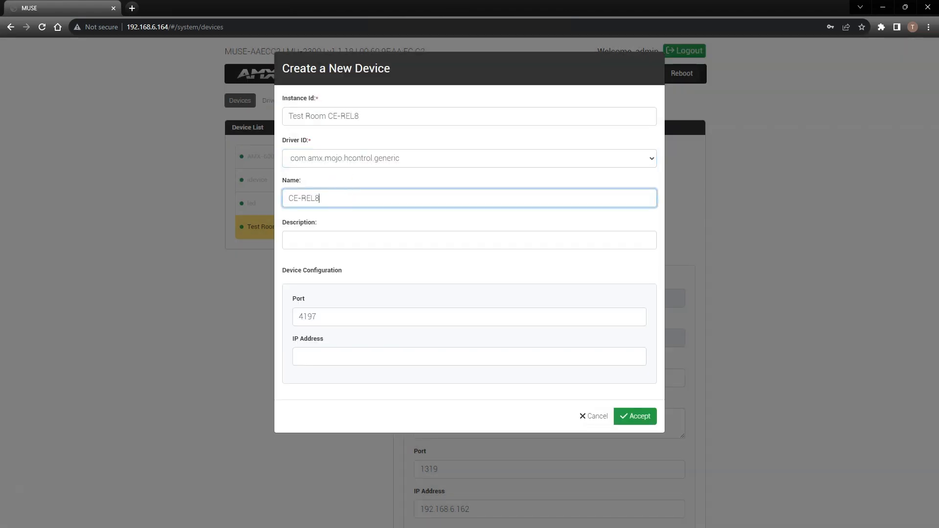
{"action": "key", "text": "alt+Tab"}
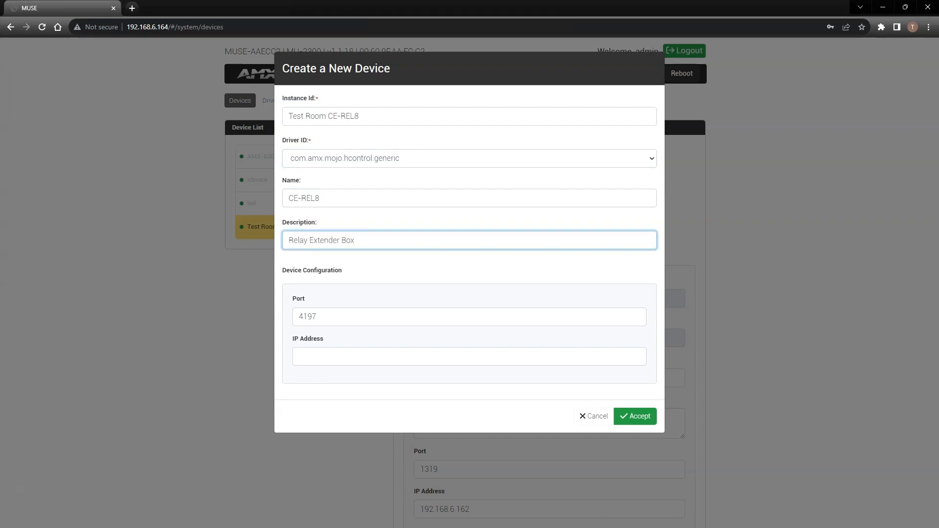
- Set the new device's IP address to 192.168.6.229, save the device and refresh the page to check its status
{"action": "left_click", "coordinate": [324, 354]}
{"action": "type", "text": "19"}
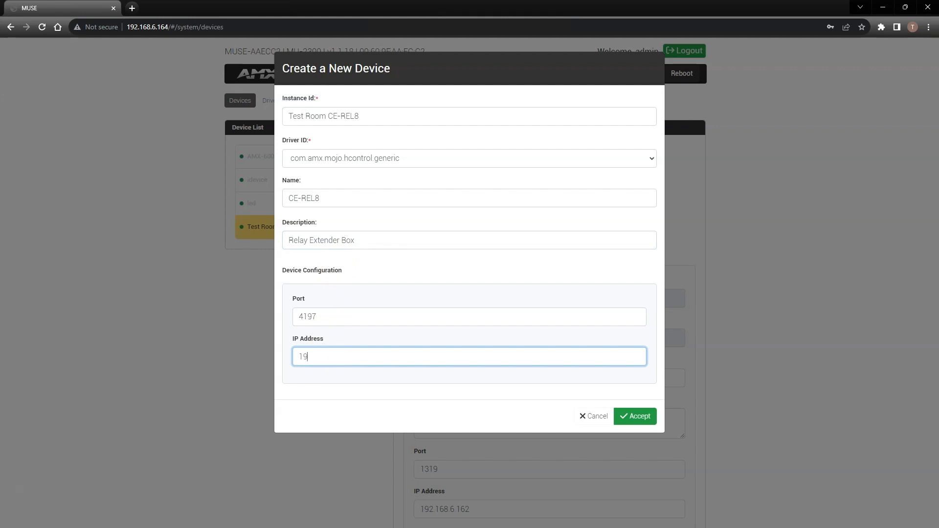
{"action": "type", "text": "2.168.6.229"}
{"action": "left_click", "coordinate": [642, 420]}
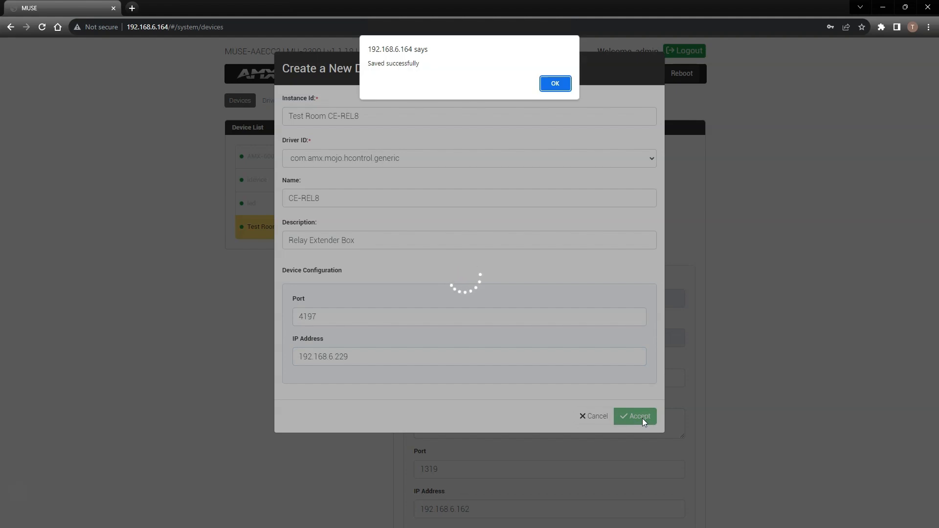
{"action": "left_click", "coordinate": [555, 83]}
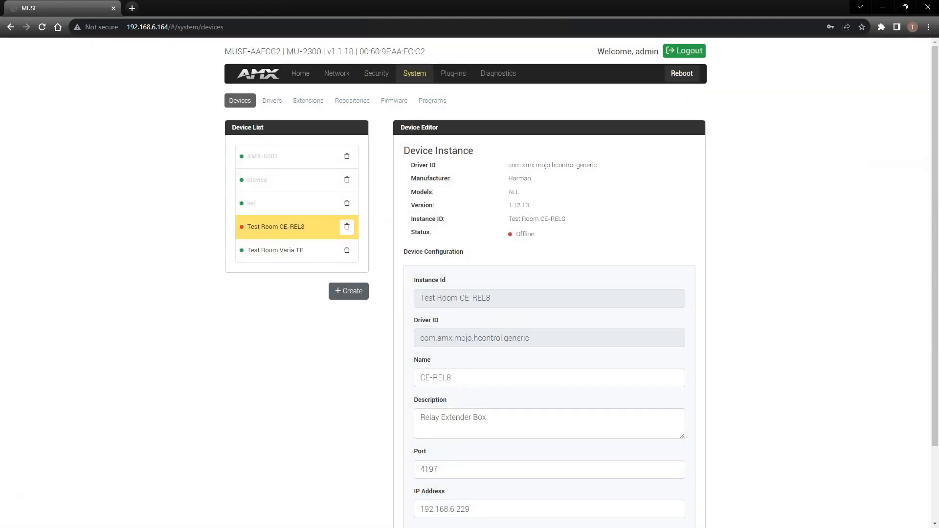
{"action": "left_click", "coordinate": [42, 28]}
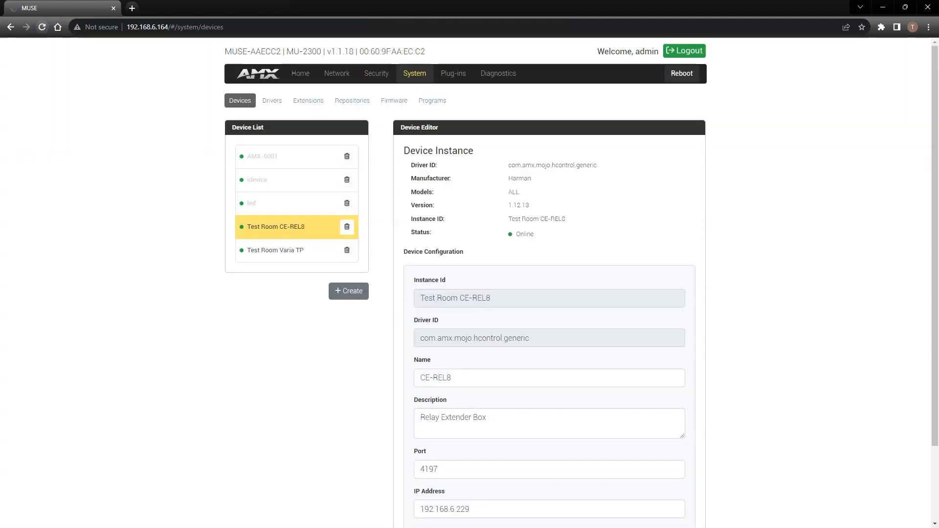